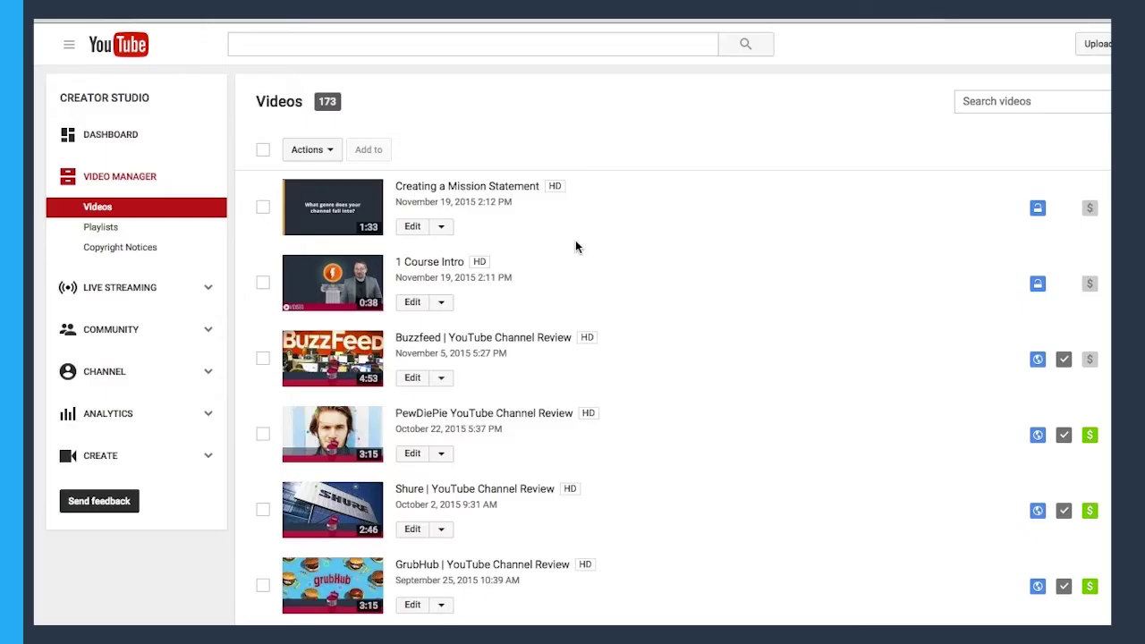
Open the cards editor for the video "Creating a Mission Statement" and pause its playback at 1:07.
click(441, 229)
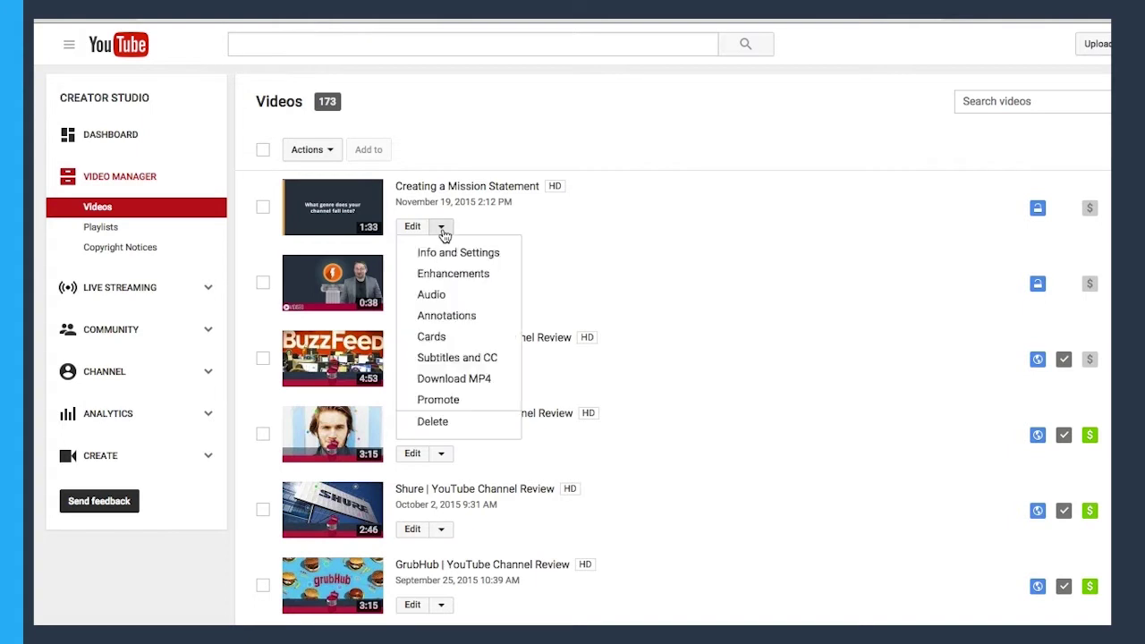
click(447, 338)
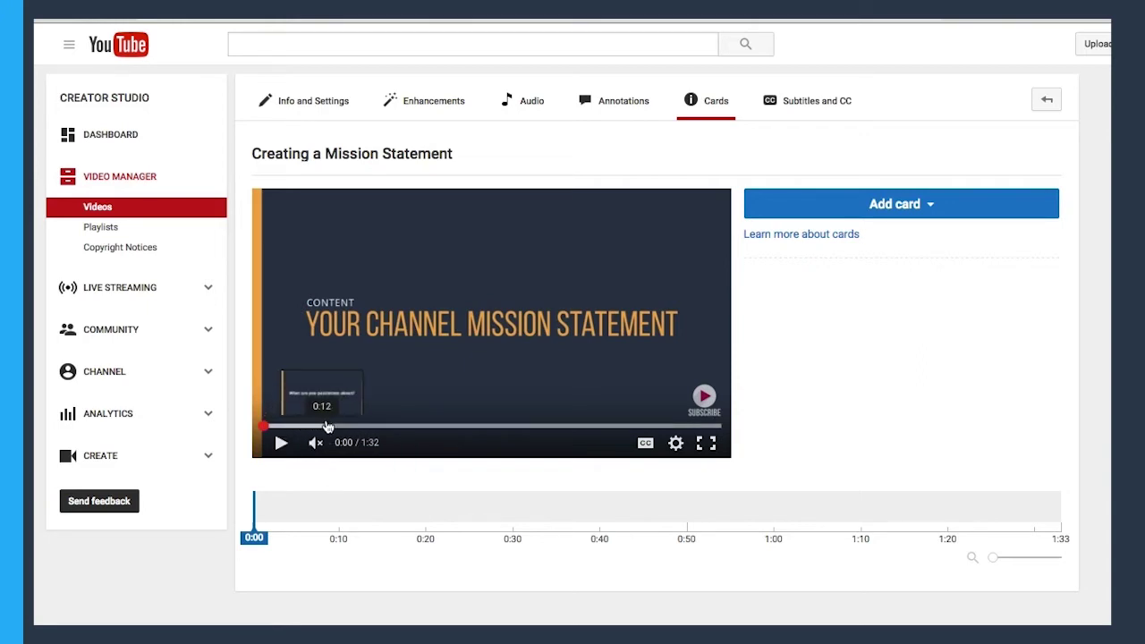
click(595, 427)
click(279, 442)
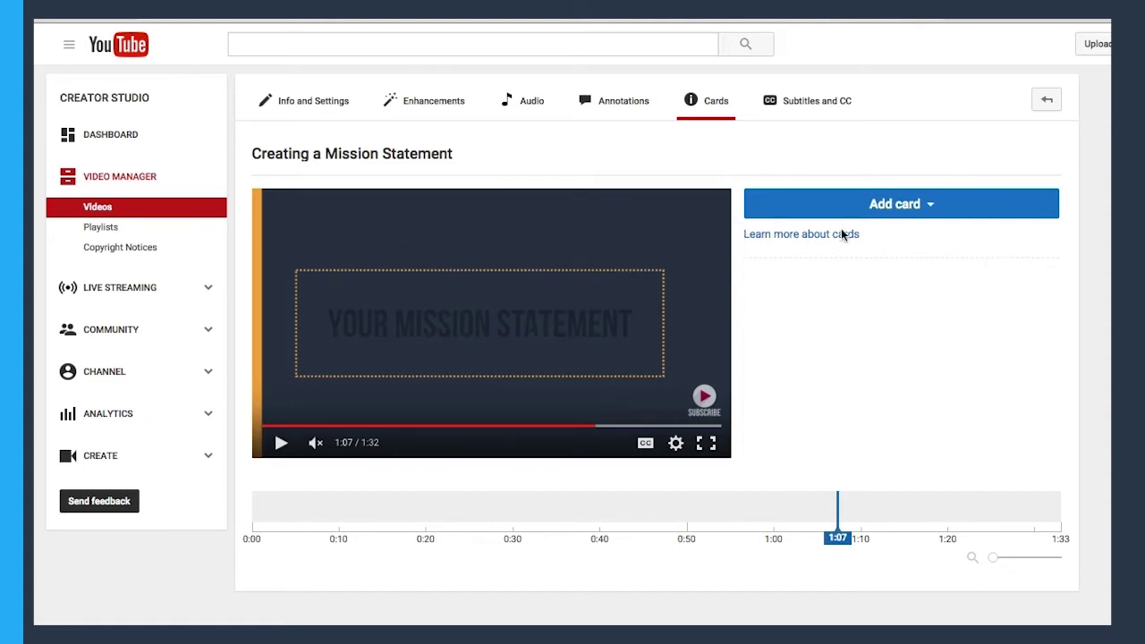
Add a video card at 1:07 that promotes the uploaded Buzzfeed YouTube Channel Review video.
click(873, 206)
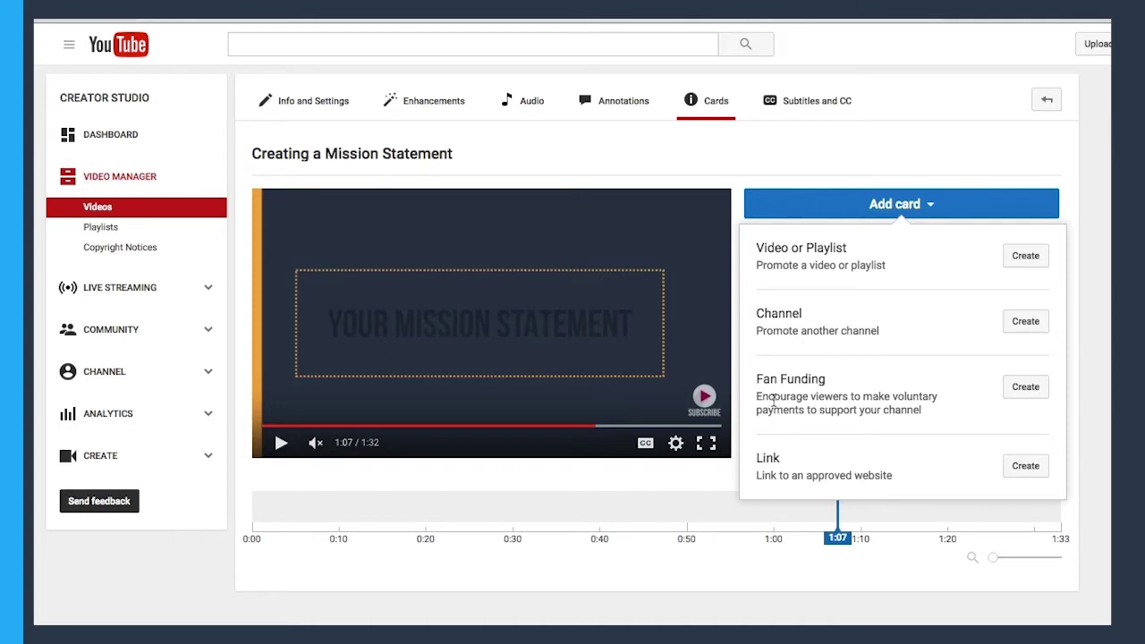
scroll(790, 400, down, 1)
scroll(792, 373, up, 1)
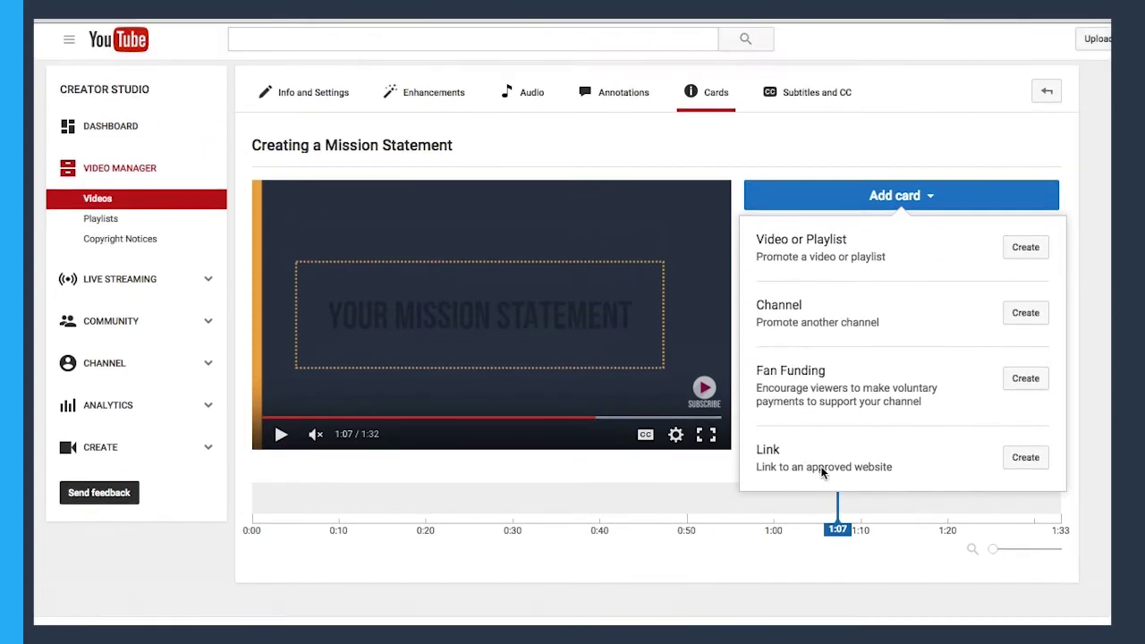
scroll(930, 384, up, 1)
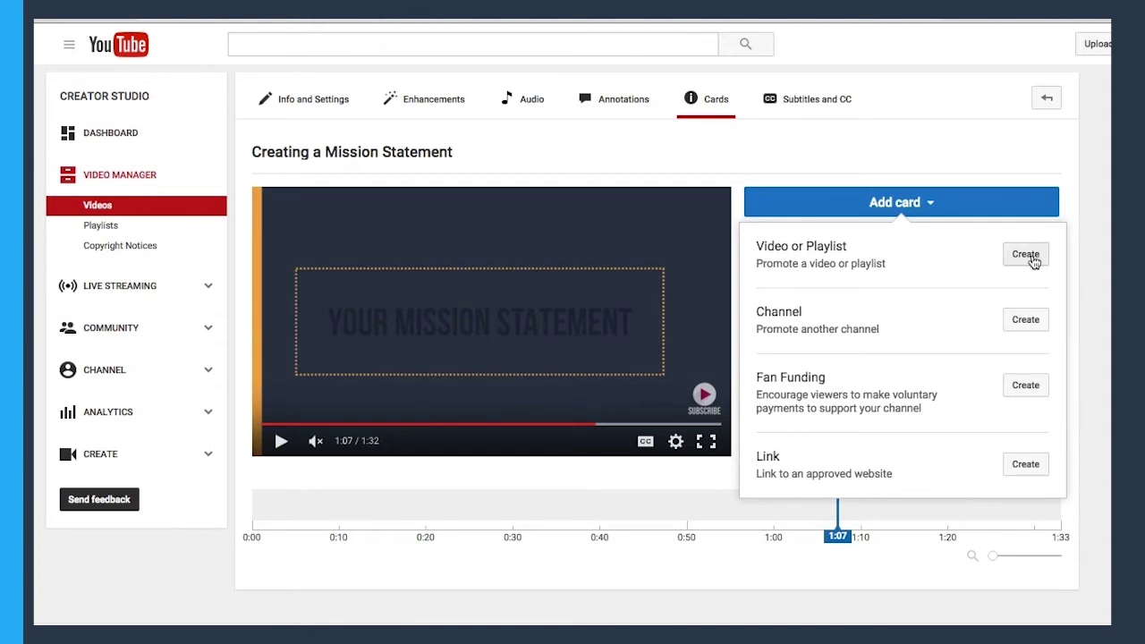
click(1025, 255)
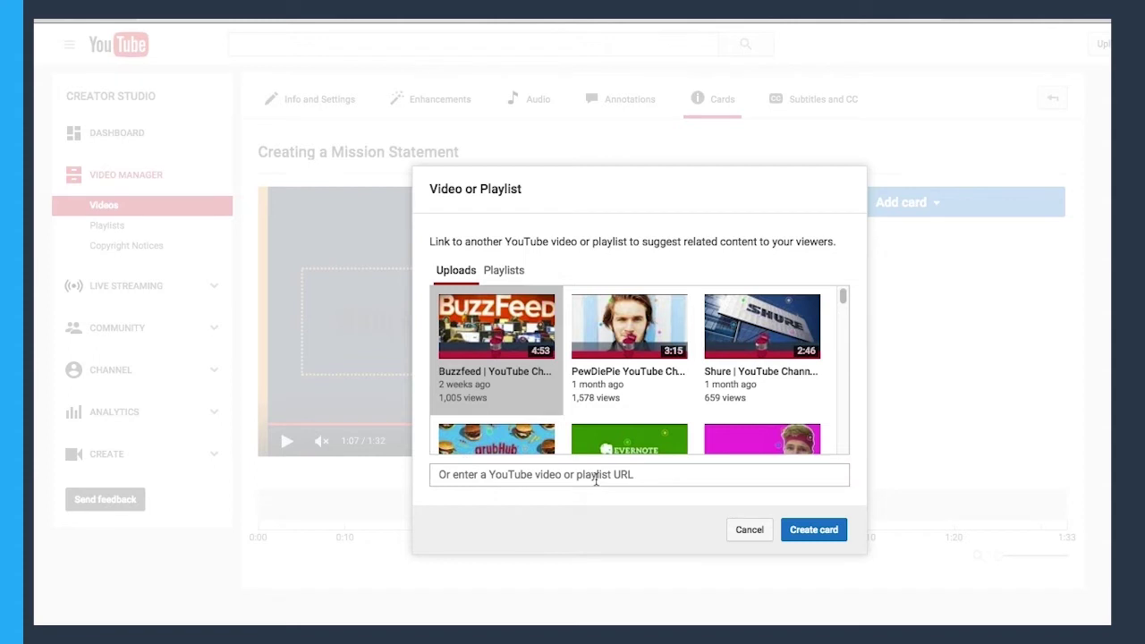
click(506, 274)
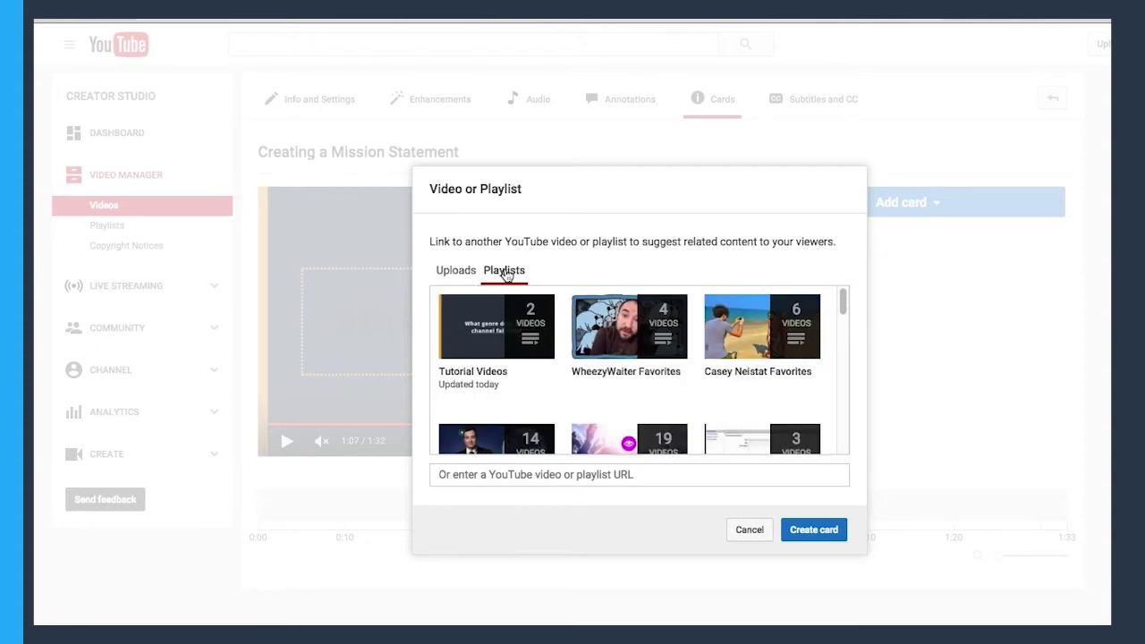
click(455, 270)
click(486, 333)
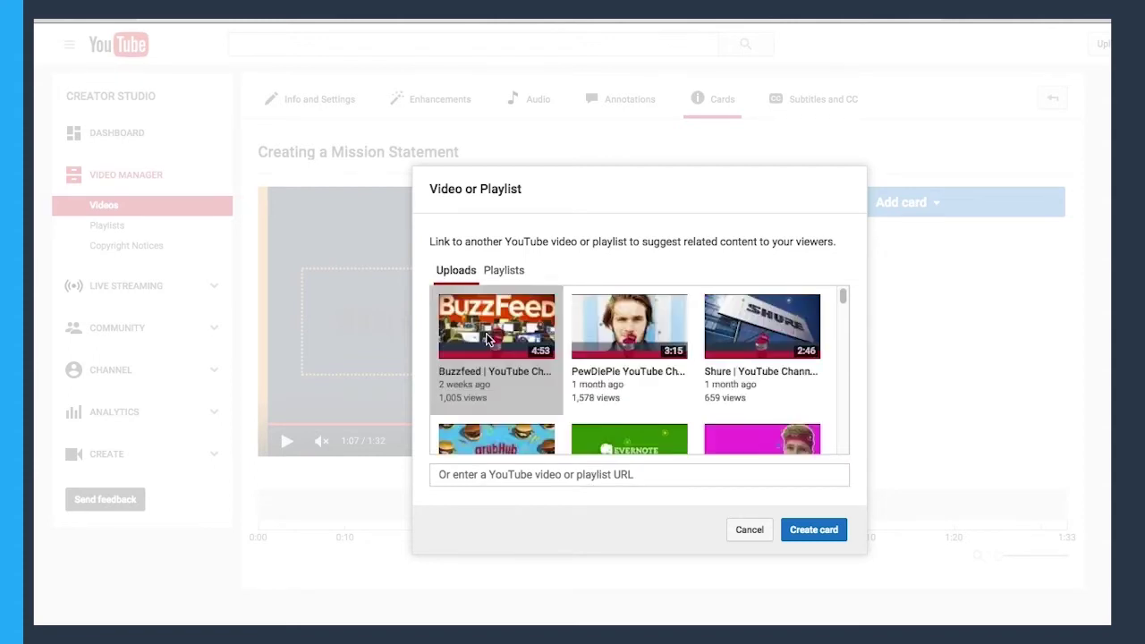
click(824, 532)
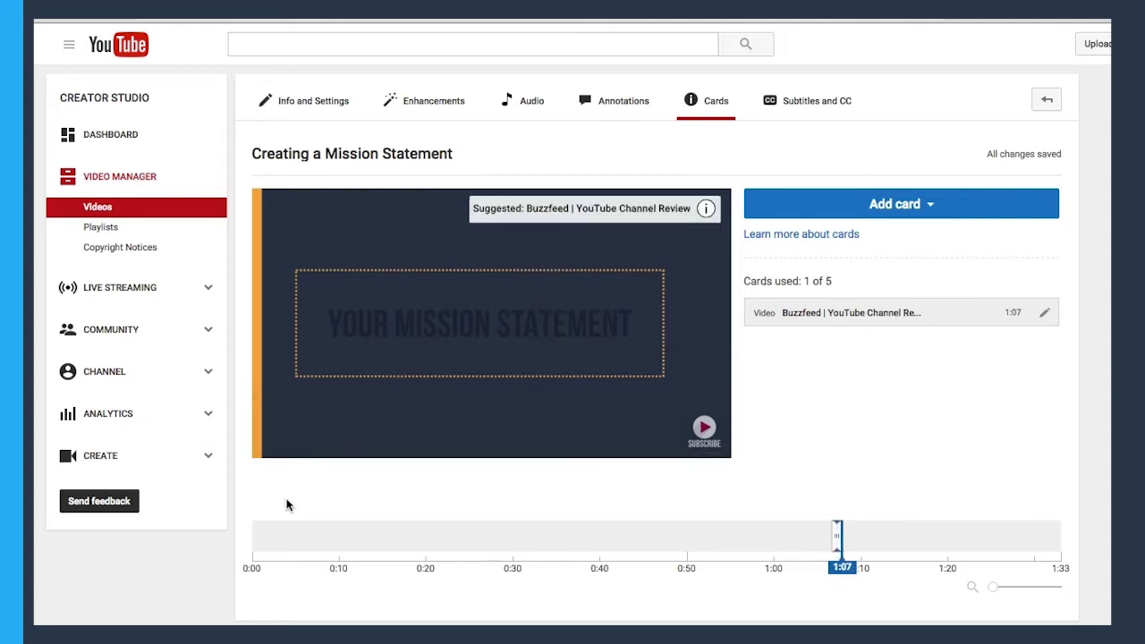
Preview the Buzzfeed card's teaser and expanded card in the player, including from the info icon at 0:05.
click(280, 441)
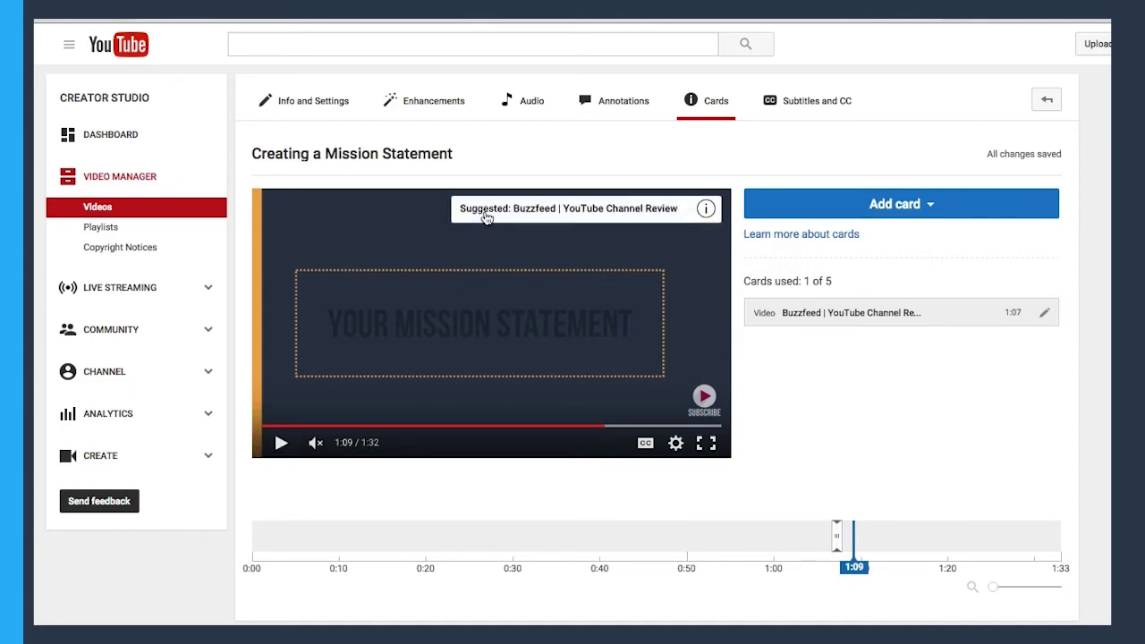
mouse_move(557, 217)
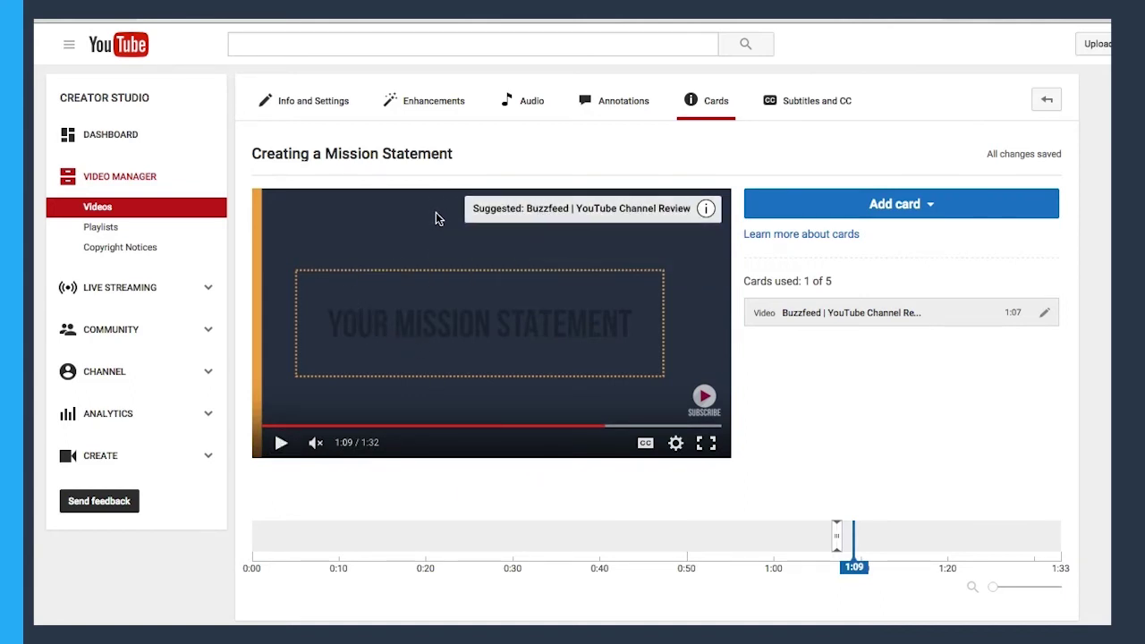
mouse_move(617, 216)
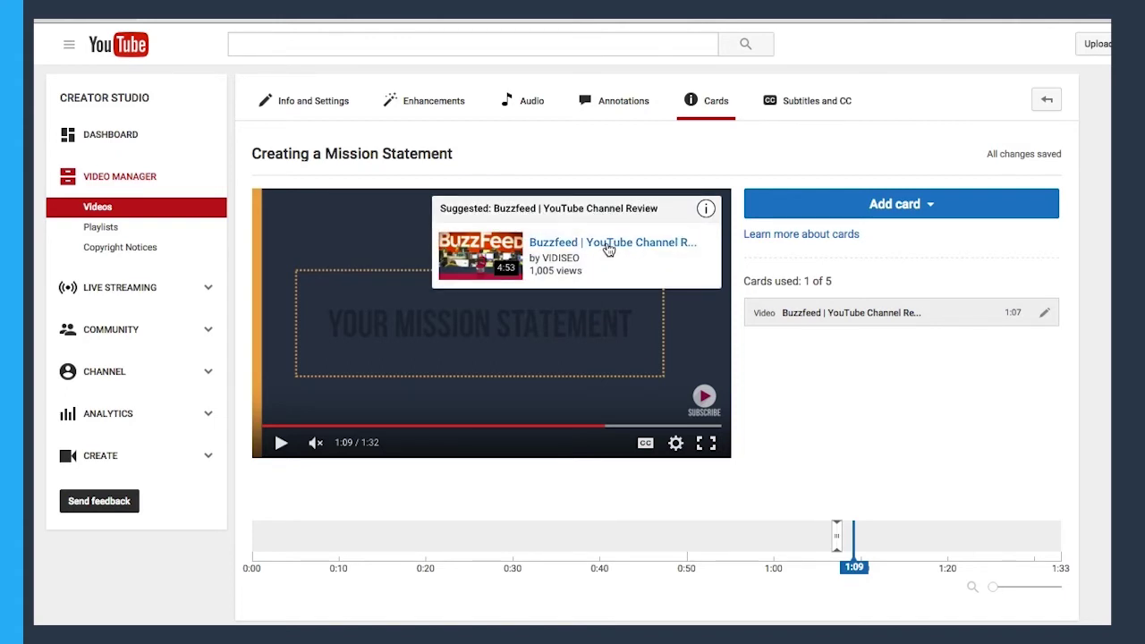
click(625, 209)
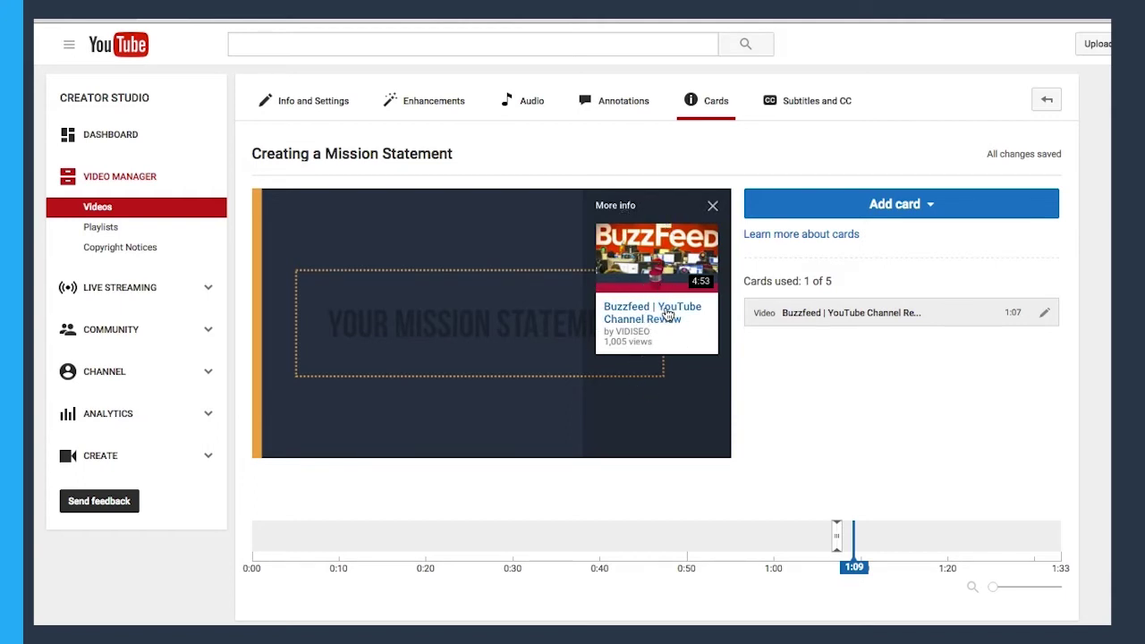
click(712, 209)
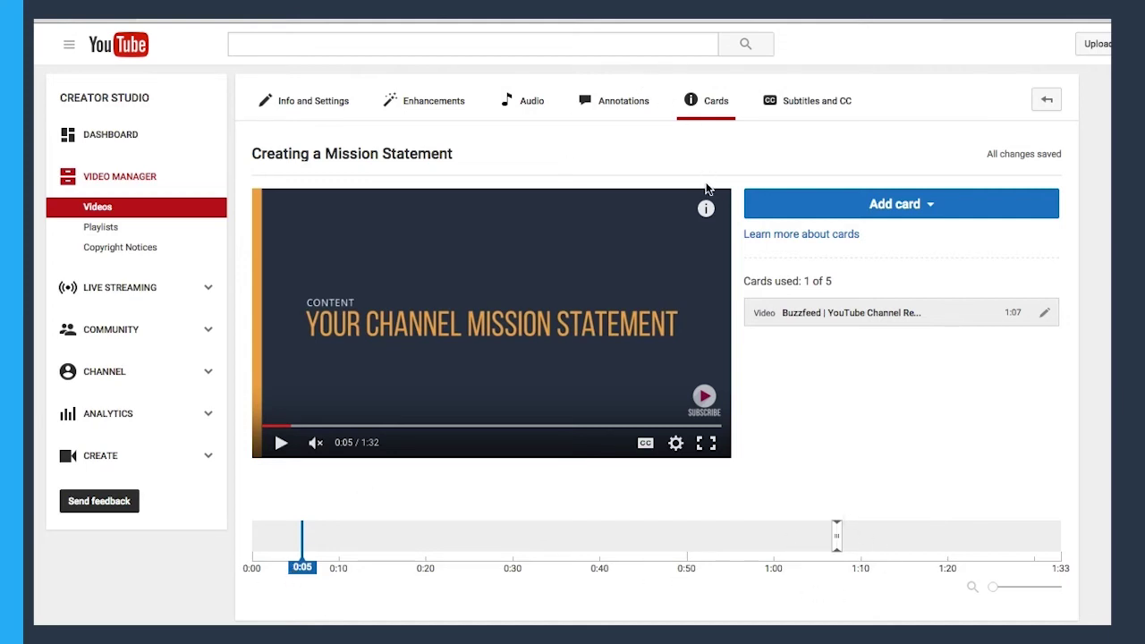
click(704, 211)
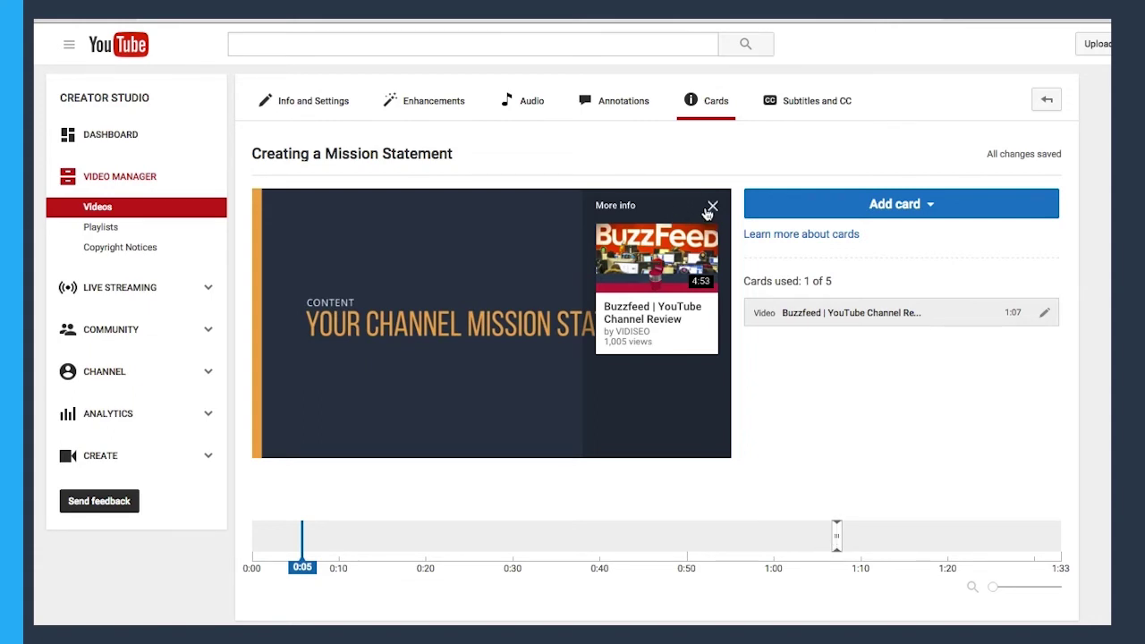
click(712, 207)
drag(303, 567, 513, 566)
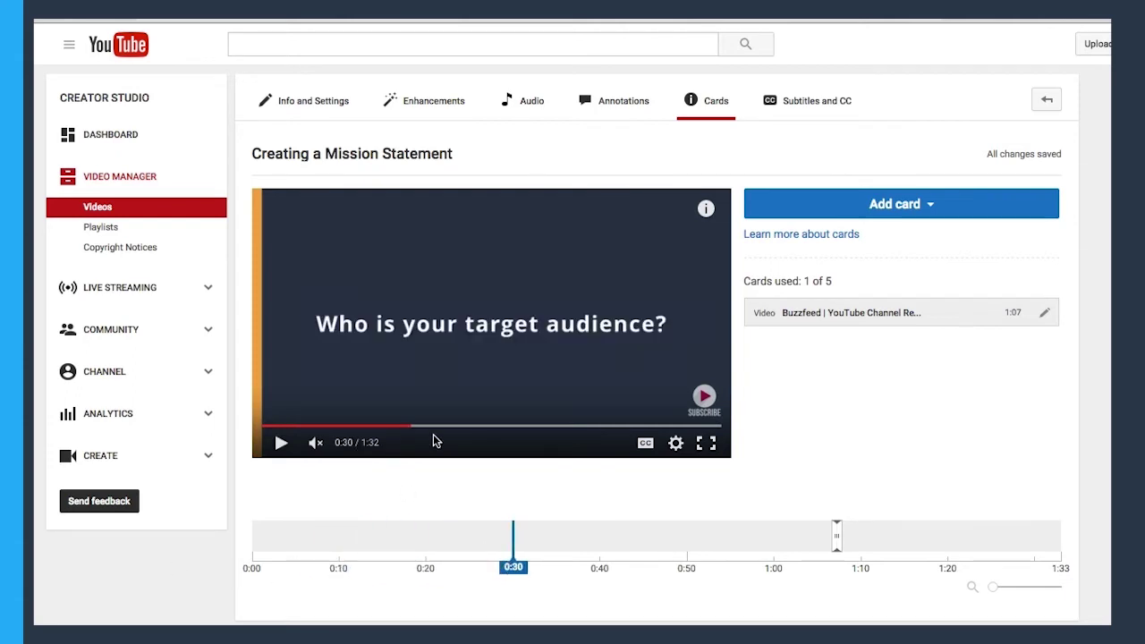
click(846, 204)
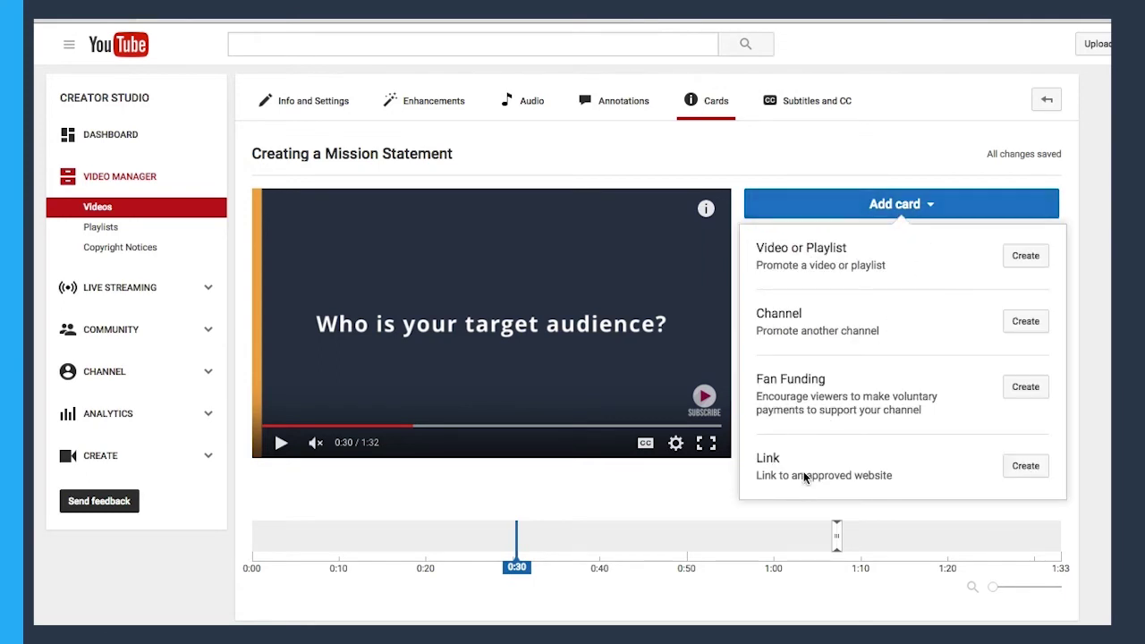
click(1025, 466)
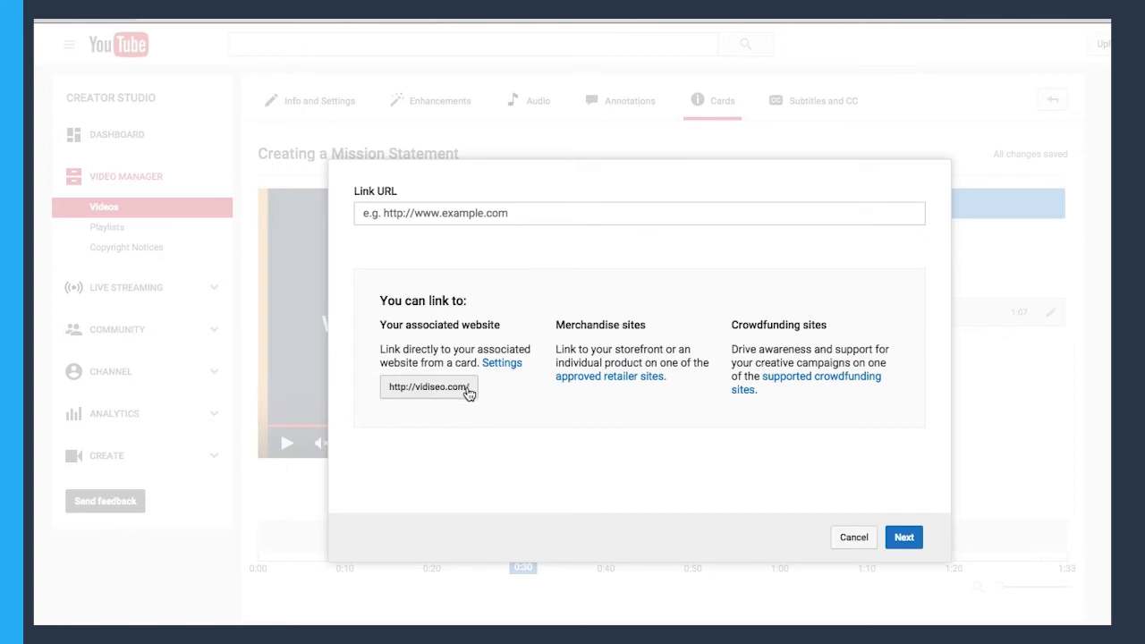
click(522, 213)
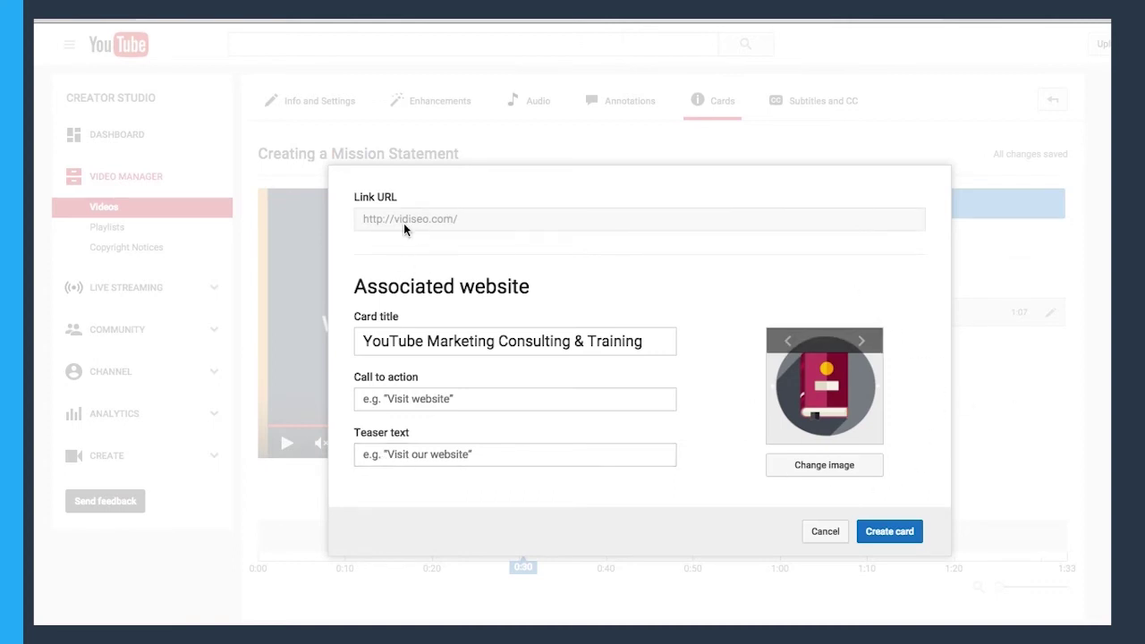
Browse the suggested images for the link card, then replace its image with the magnifying glass and report graphic.
click(861, 343)
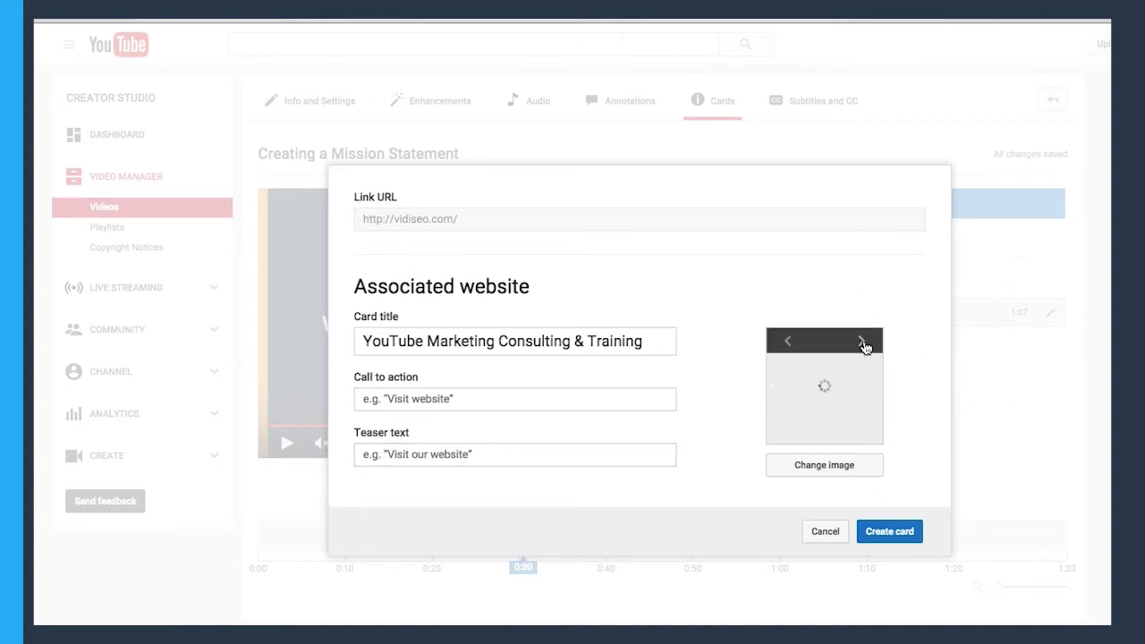
click(862, 344)
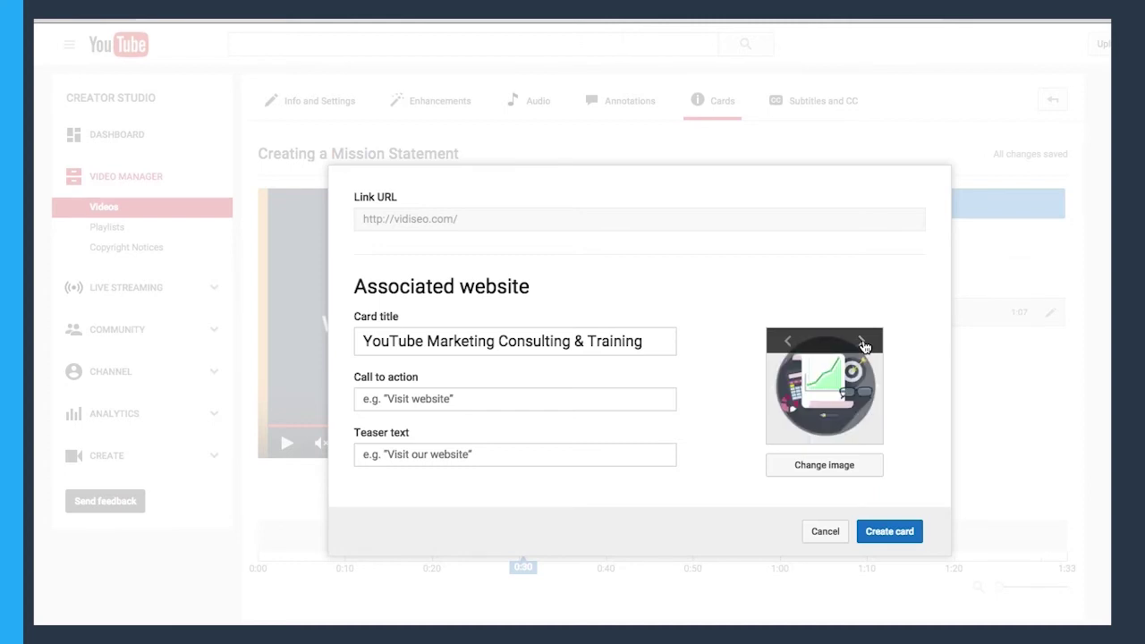
click(862, 344)
click(862, 343)
click(862, 343)
click(862, 344)
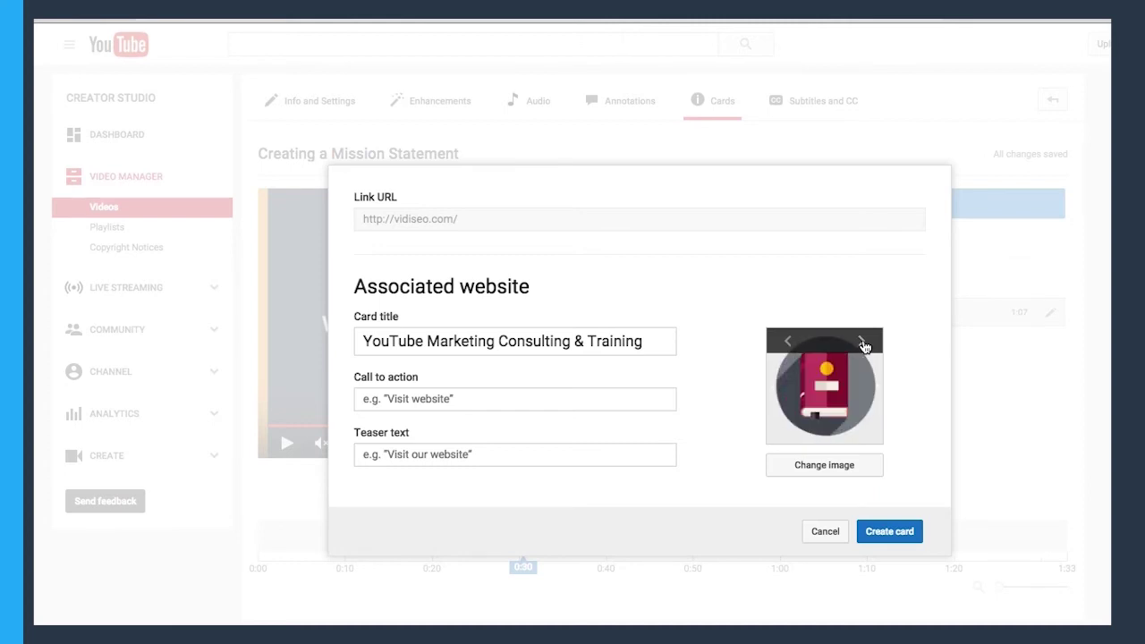
click(861, 343)
click(862, 343)
click(787, 341)
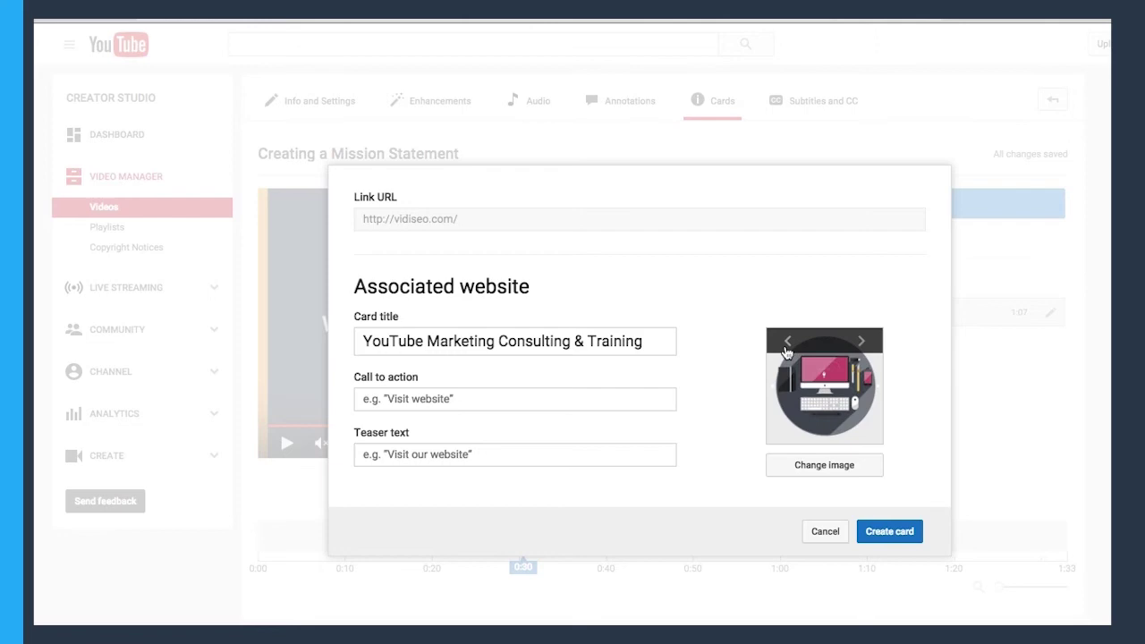
click(823, 463)
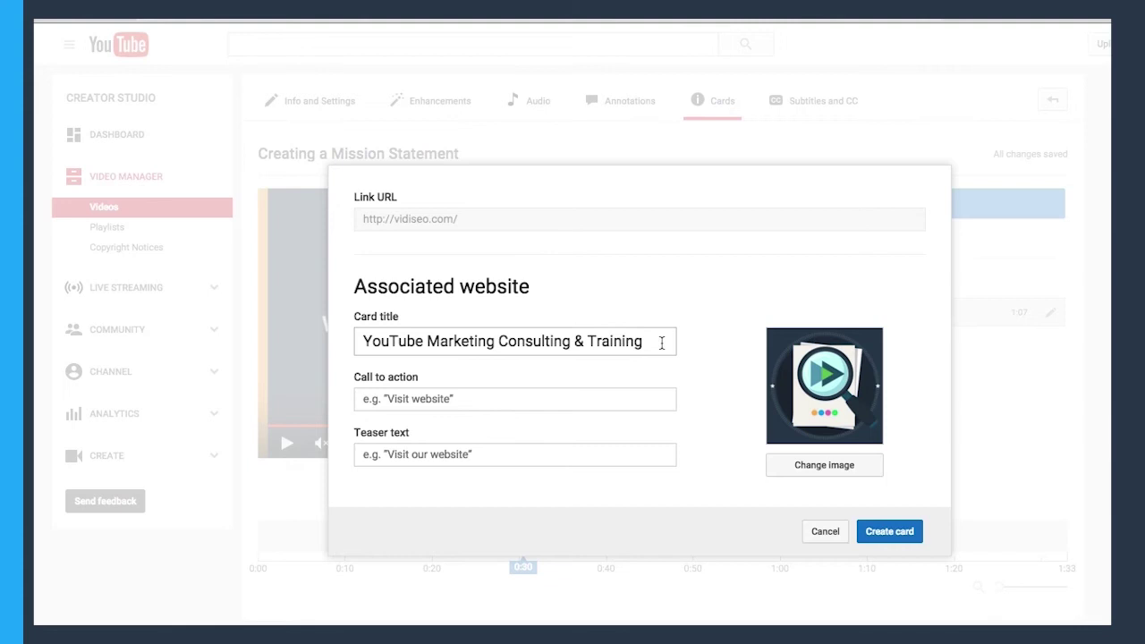
Set the link card's title to "Fast Forward Report" and its call to action to "Order Today!".
drag(662, 343, 273, 344)
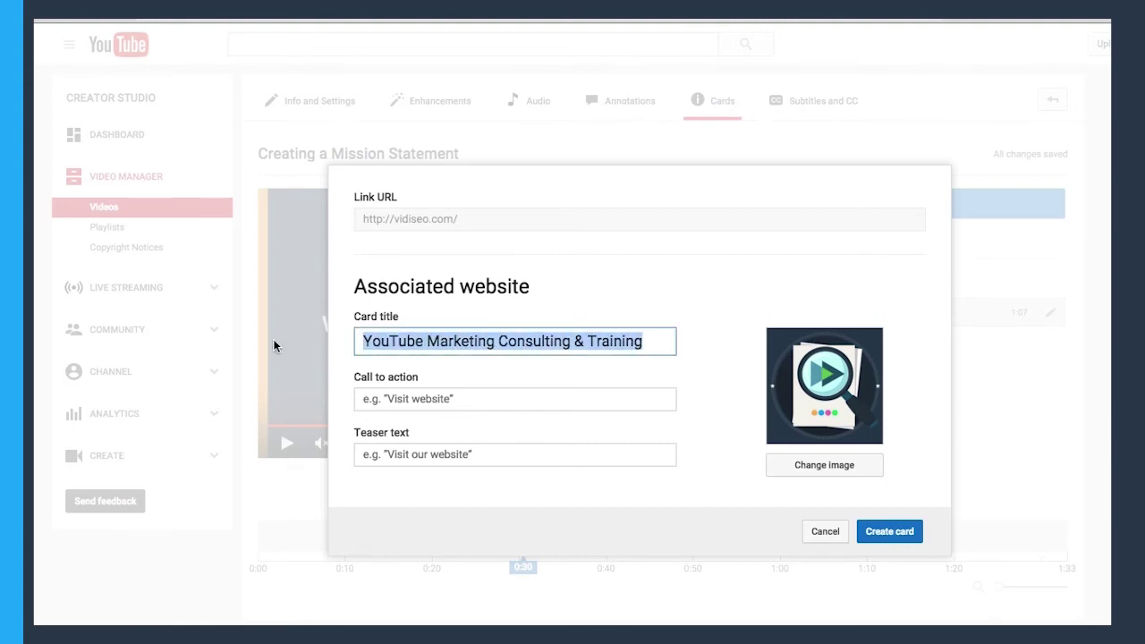
text(Fast )
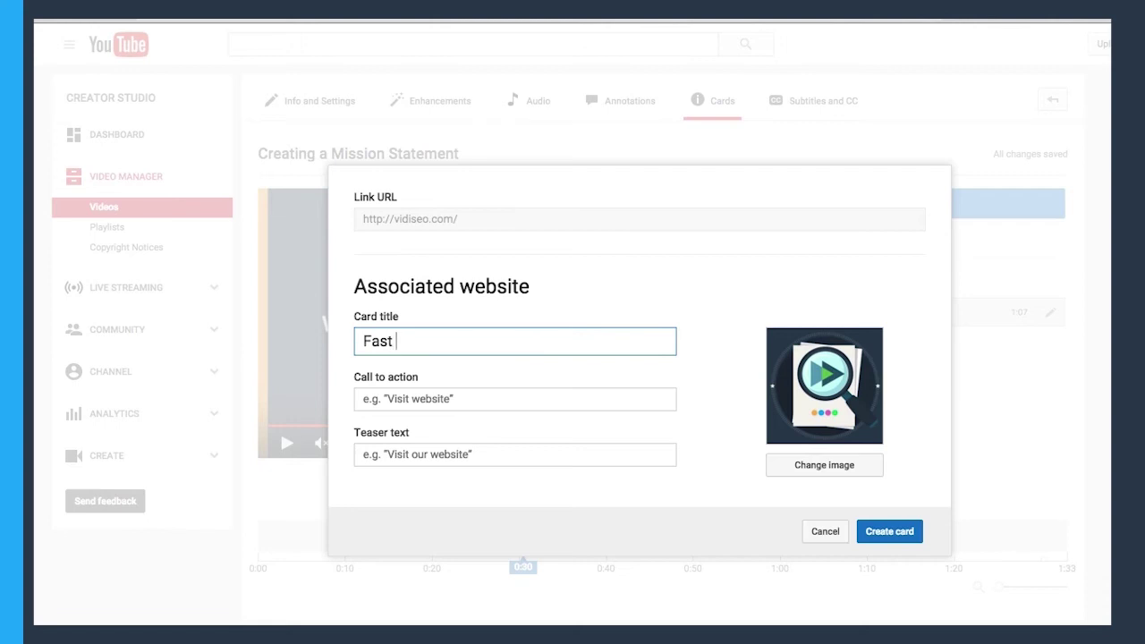
text(Forward Report)
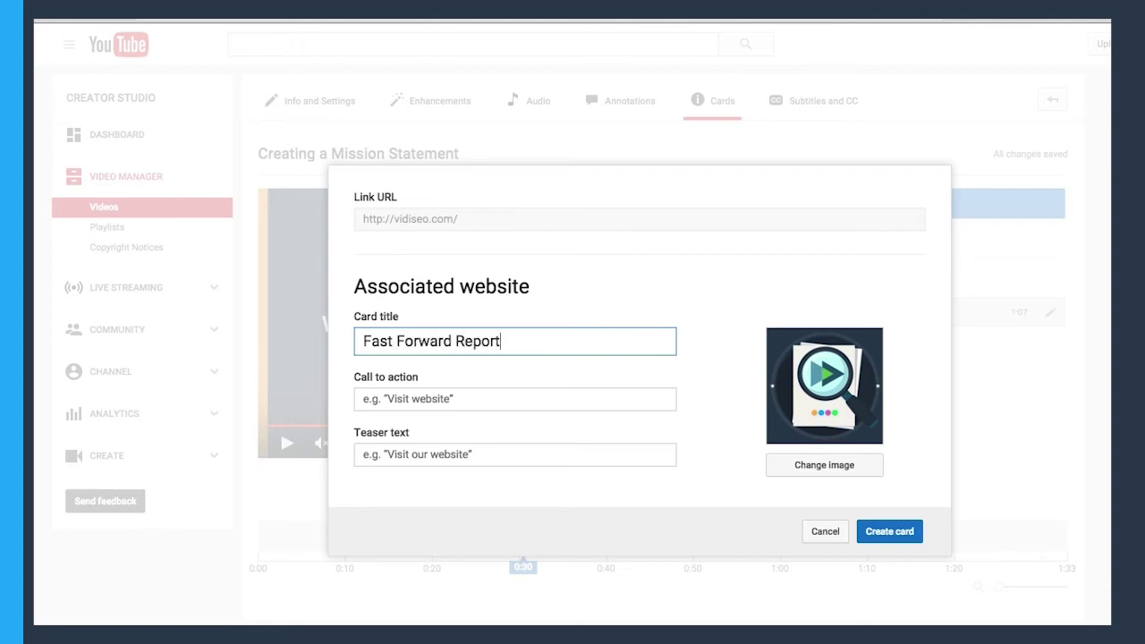
click(453, 398)
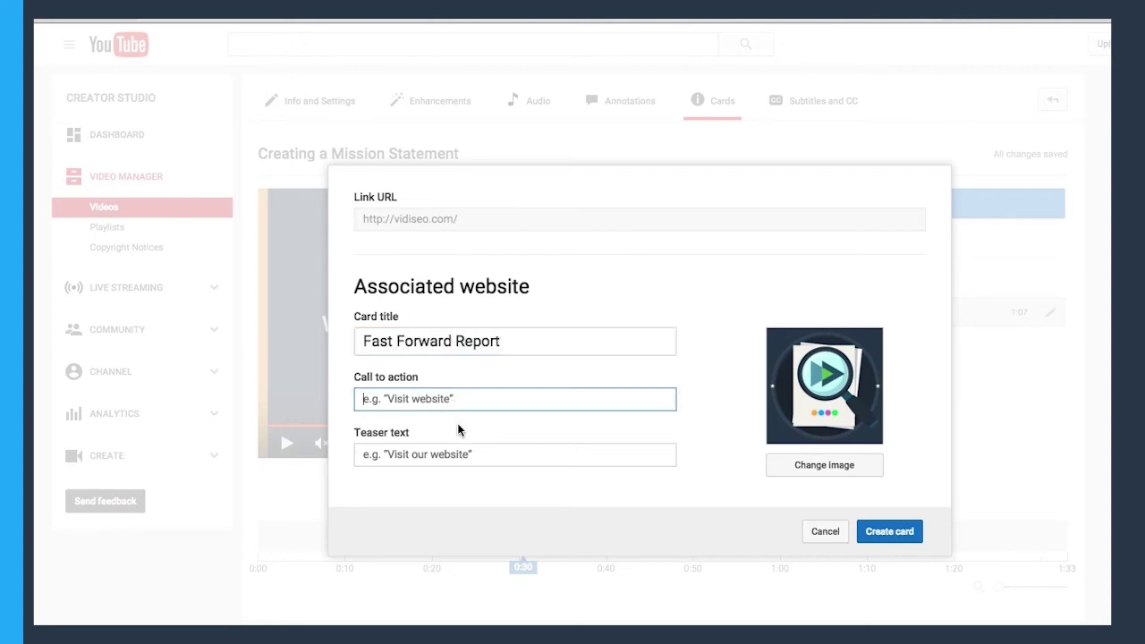
text(Order Today!)
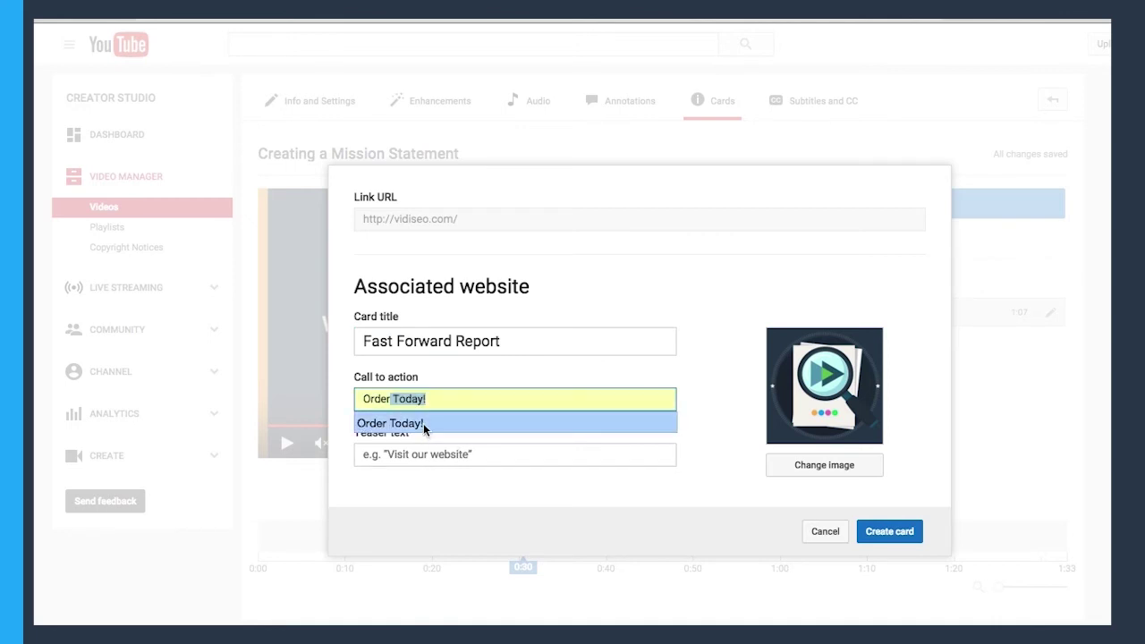
click(460, 423)
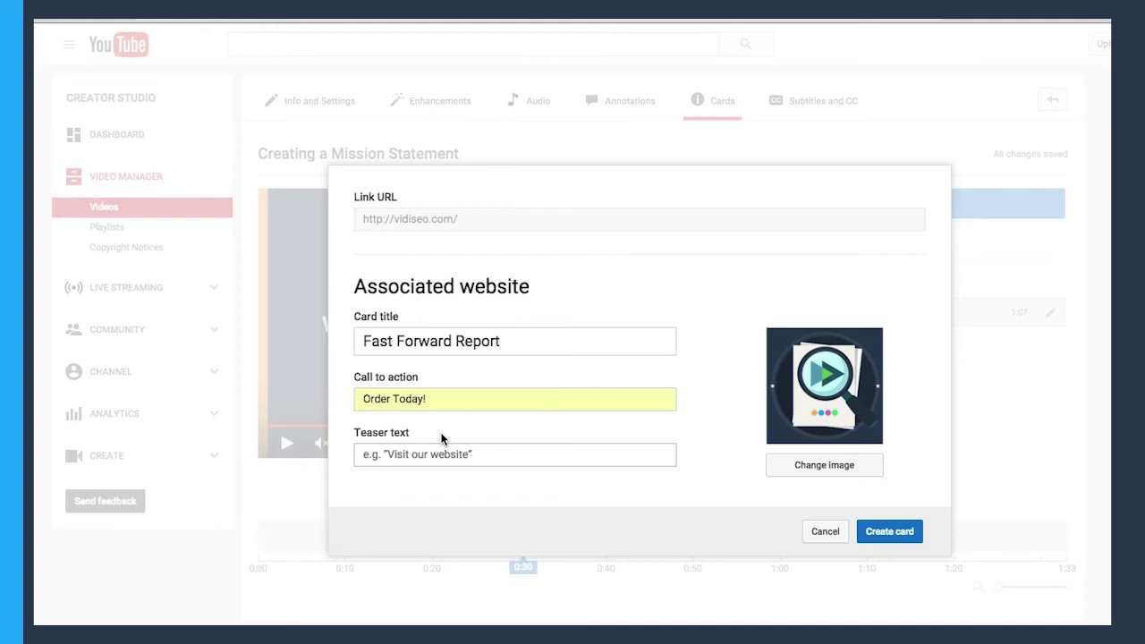
Set the teaser text to "Get Your YouTube Audit" and create the link card.
click(433, 453)
text(Get Your YouTube Audit)
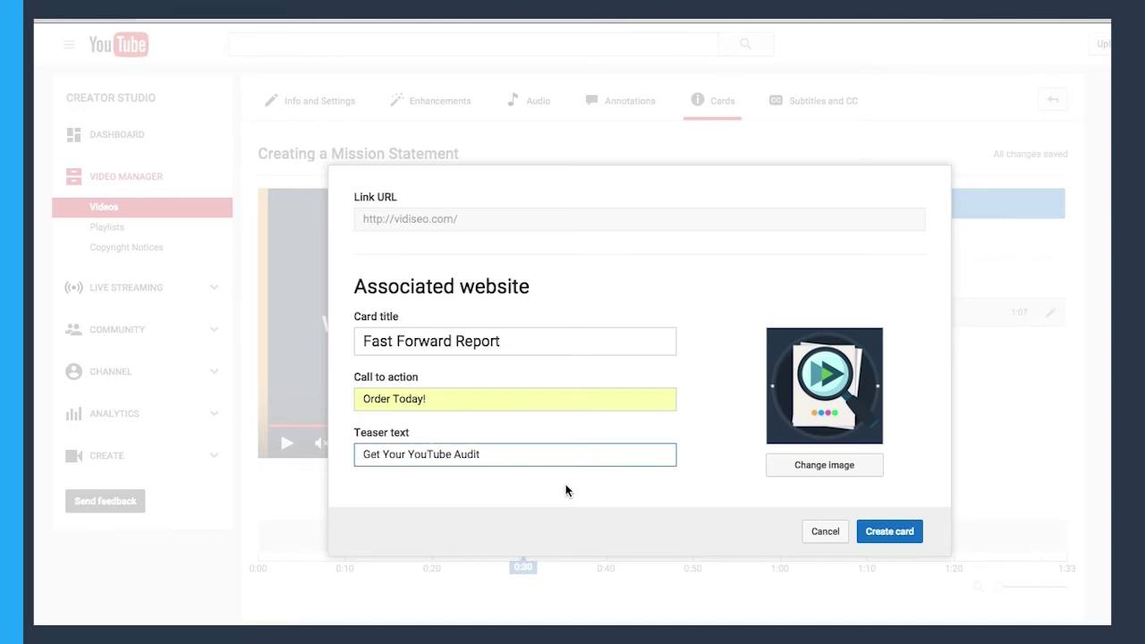
click(565, 484)
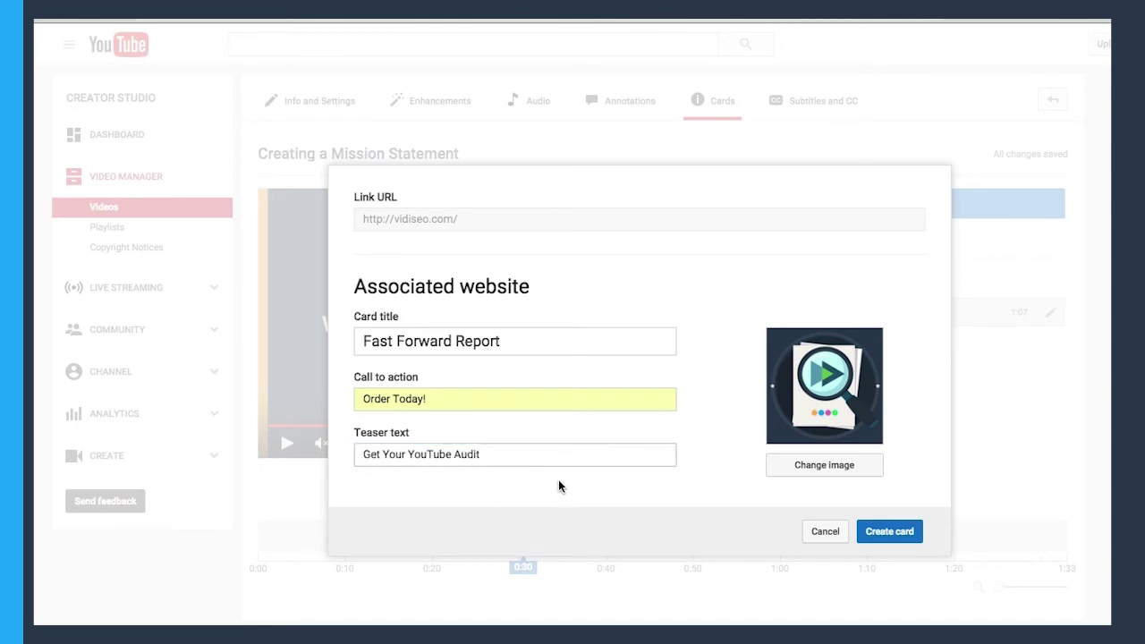
click(889, 537)
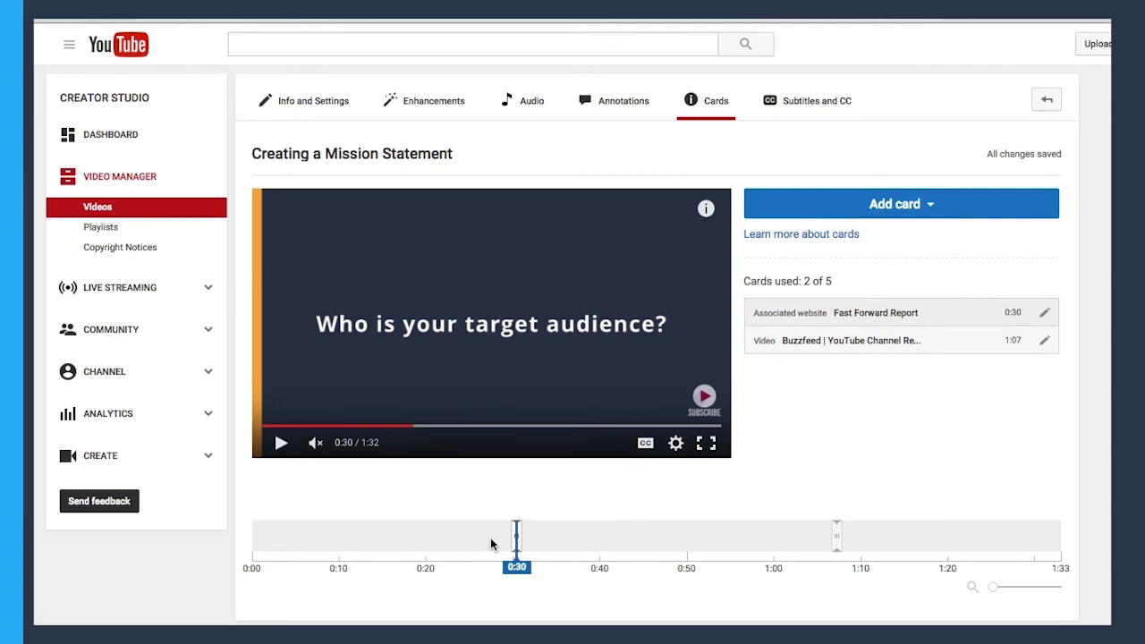
Play the video from 0:24 to preview the website card's teaser, then expand it and look through the listed cards.
drag(516, 561, 462, 562)
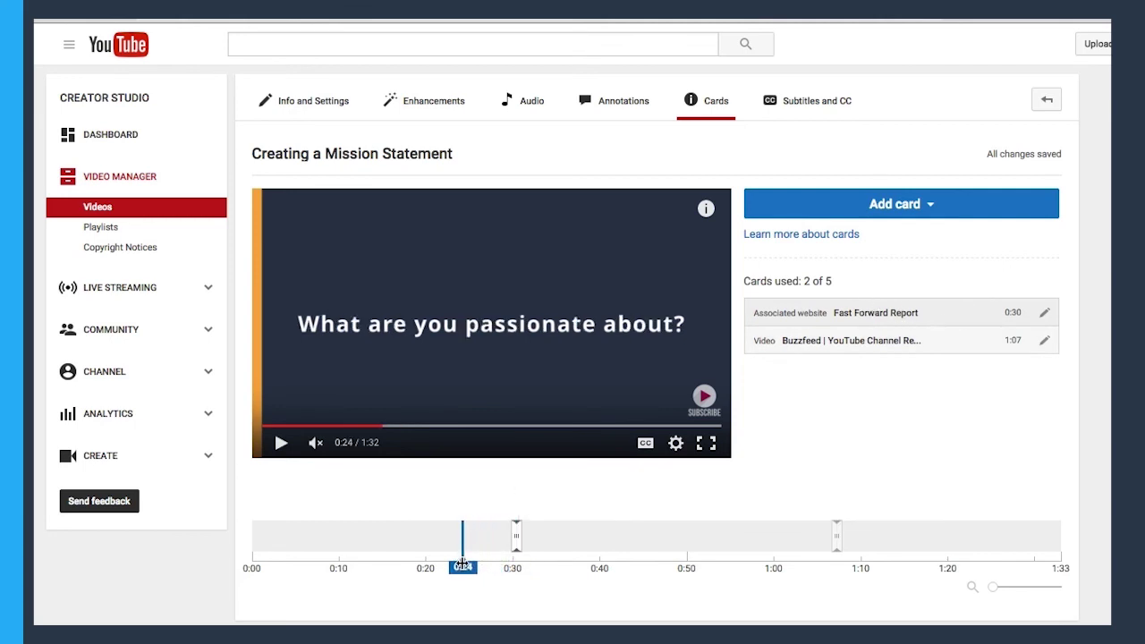
click(279, 445)
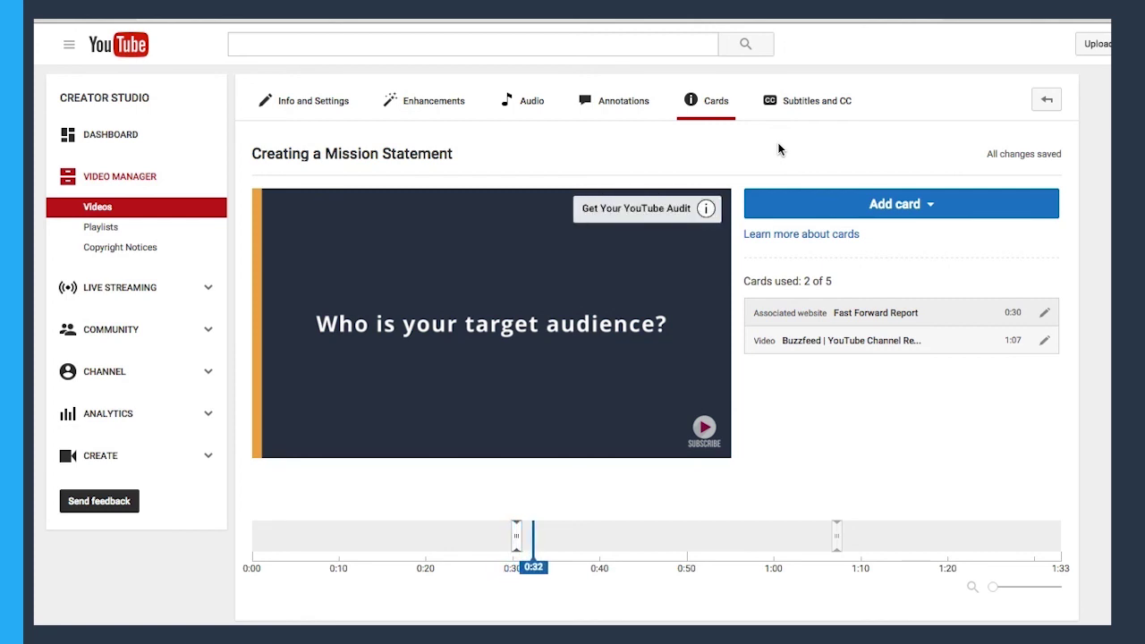
click(654, 219)
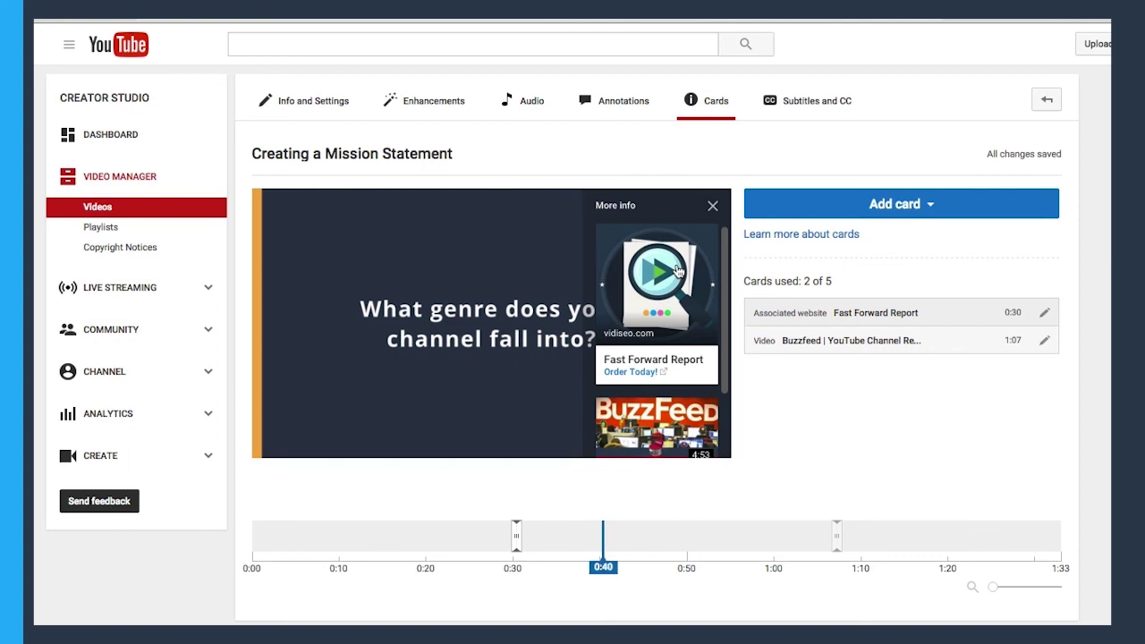
scroll(653, 290, down, 1)
scroll(651, 293, down, 5)
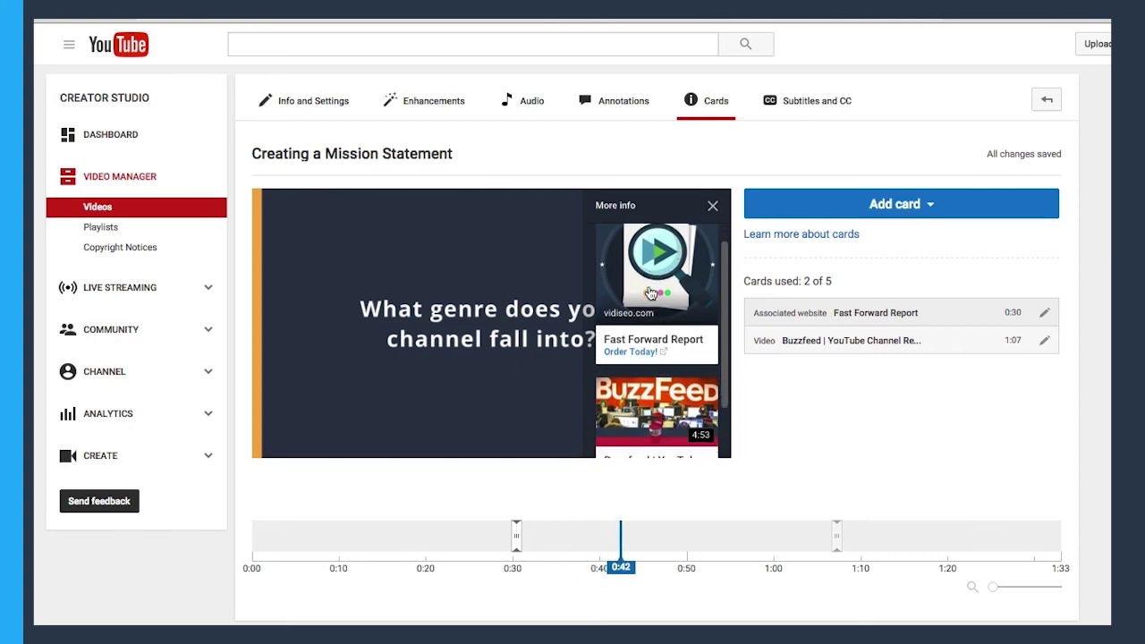